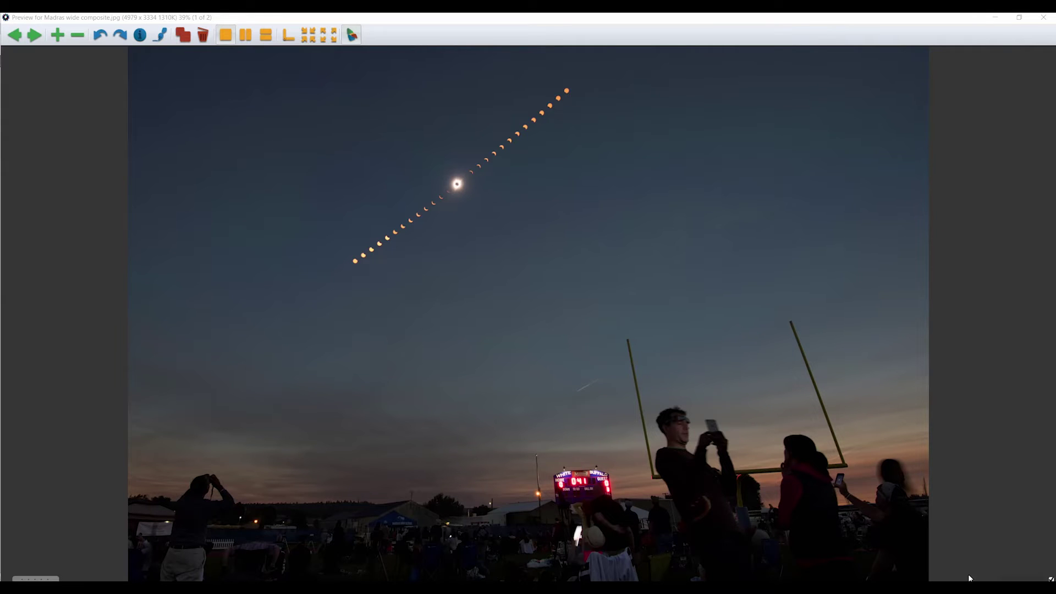
# Advance from the Madras sample composite to the Svalbard one, then close the preview.
pyautogui.press('Right')
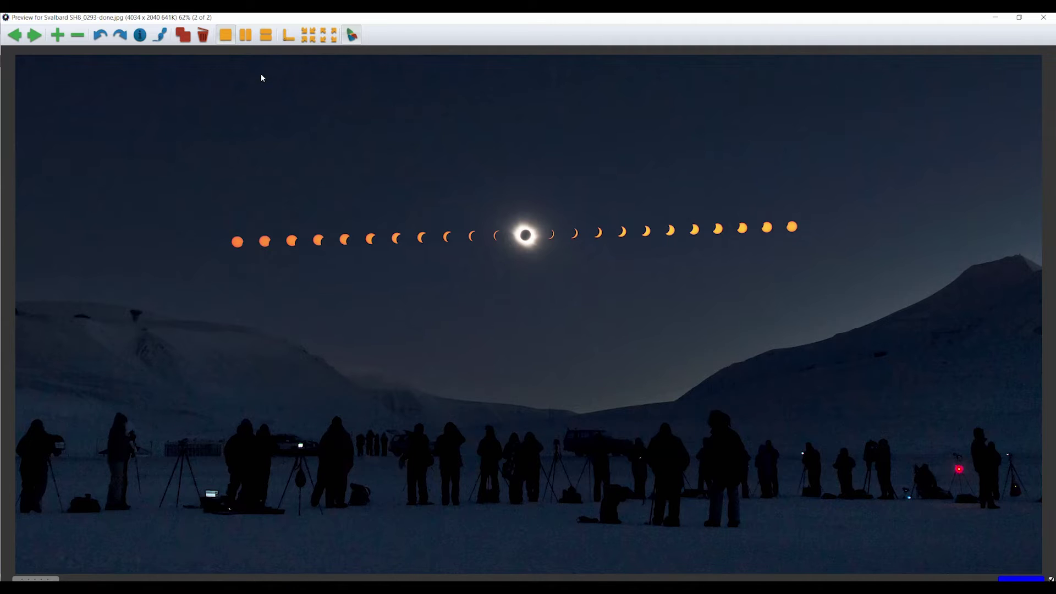
pyautogui.press('Escape')
# Switch to the 0702eclipse wide Chile sequence folder and step through frames from _DSC0226.ARW.
pyautogui.click(92, 62)
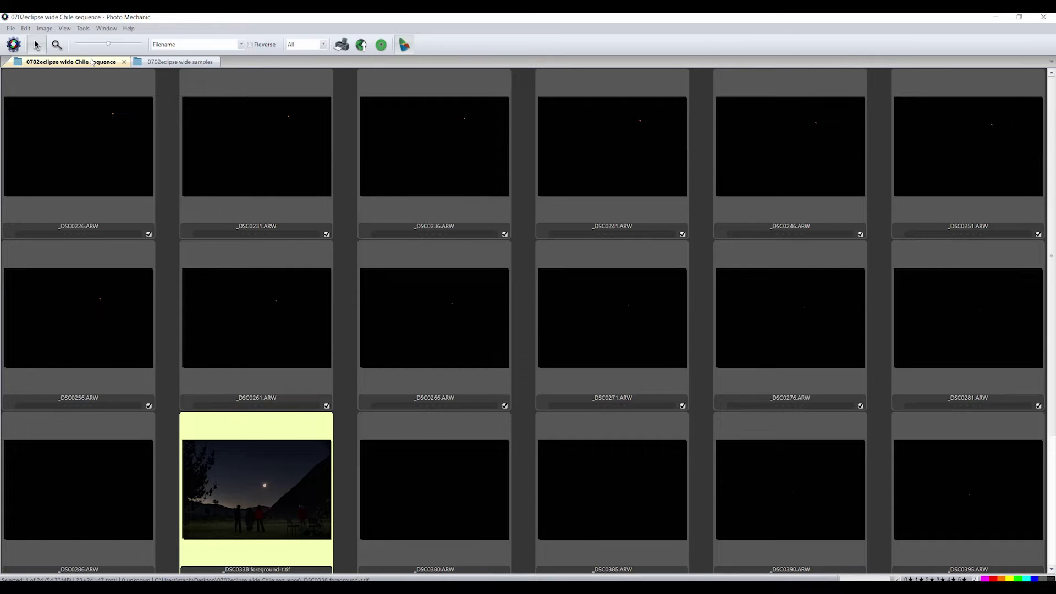
pyautogui.doubleClick(81, 143)
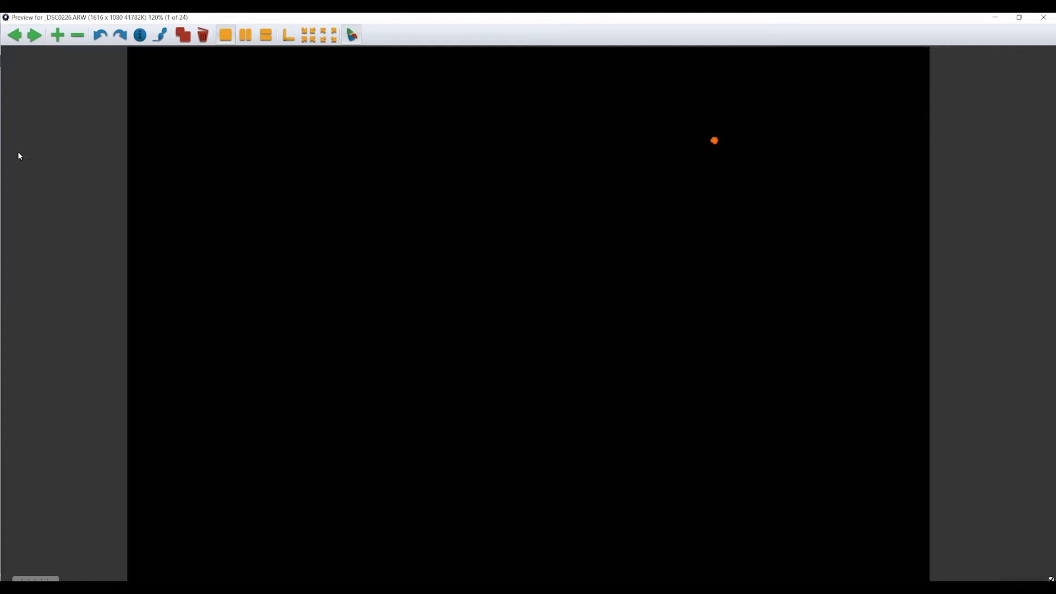
pyautogui.press('Right')
pyautogui.press('Right')
pyautogui.press('Right')
pyautogui.press('Right')
pyautogui.press('Right')
pyautogui.press('Right')
pyautogui.press('Escape')
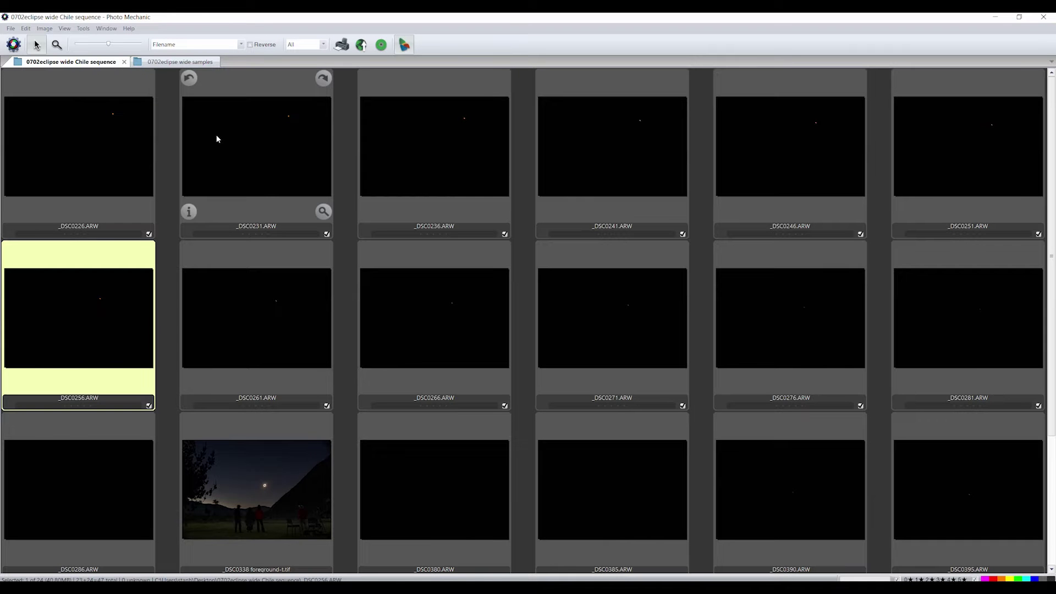
# Open _DSC0338 foreground-t.tif in full preview.
pyautogui.scroll(-1, 216, 137)
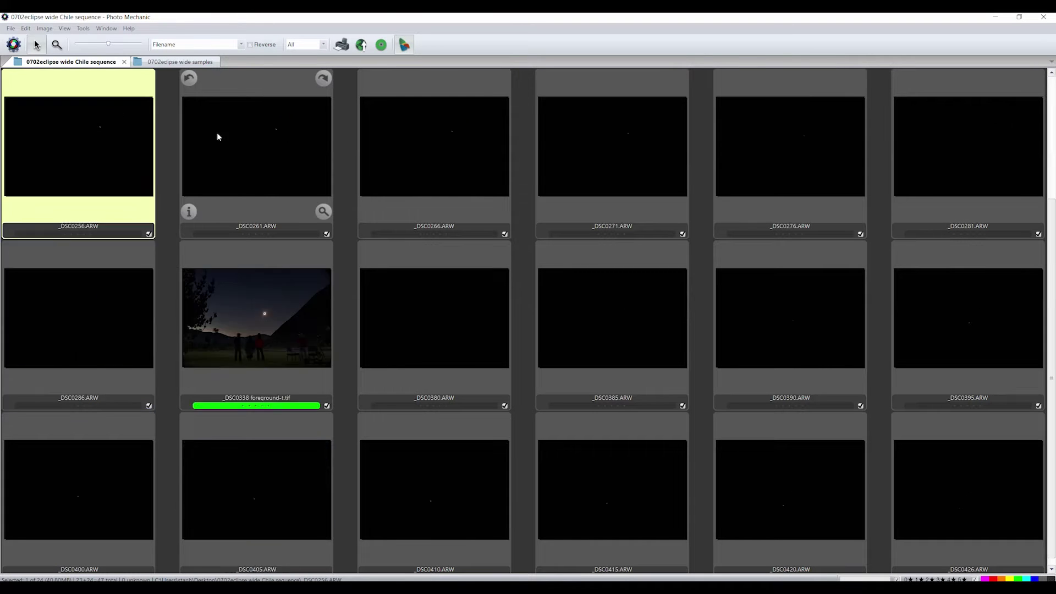
pyautogui.scroll(-1, 217, 137)
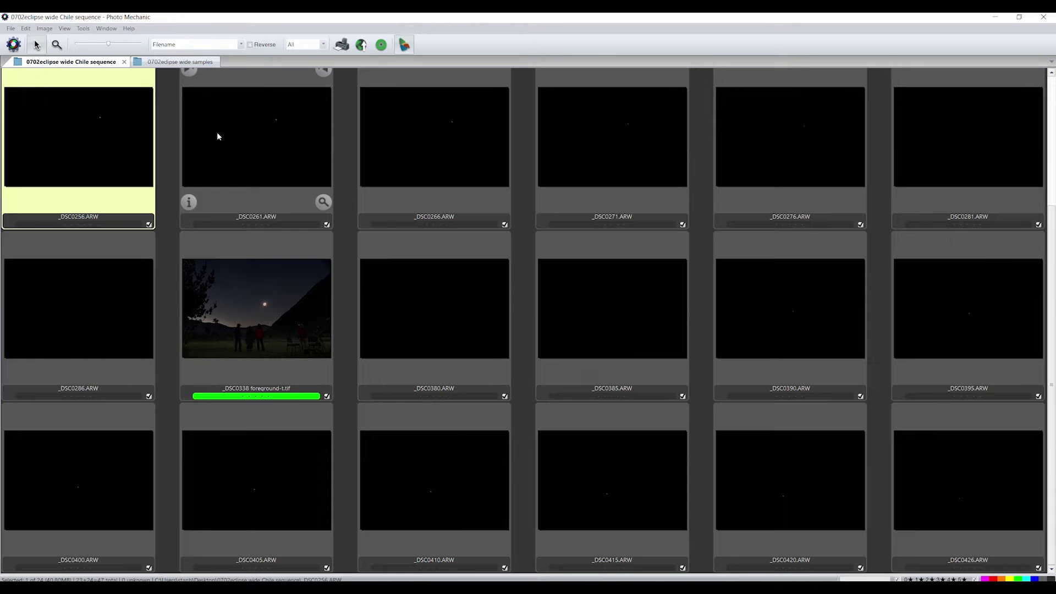
pyautogui.doubleClick(278, 290)
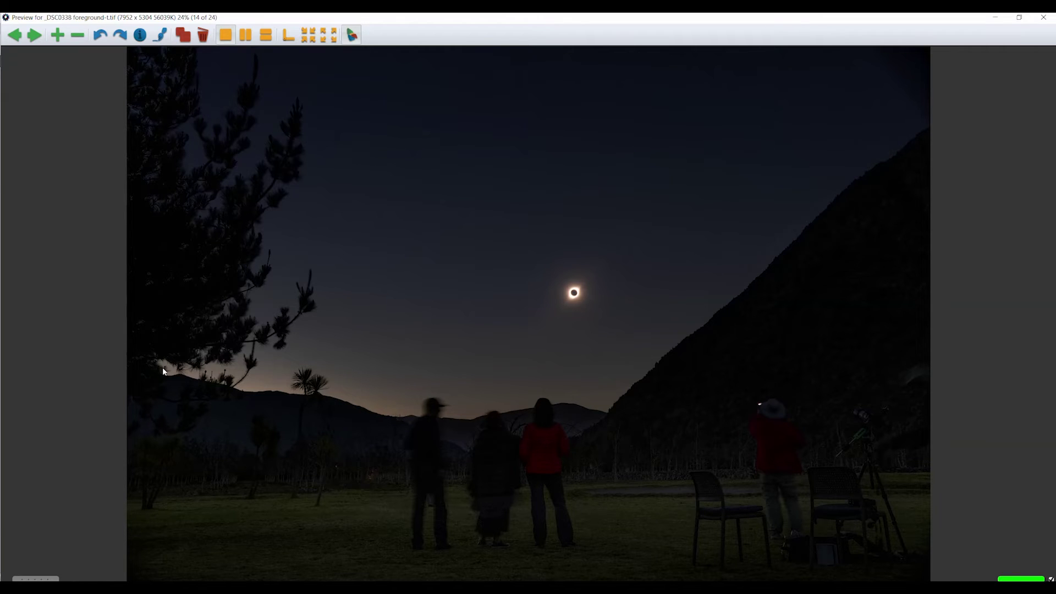
# Close the _DSC0338 preview and scroll the contact sheet back to the top row.
pyautogui.press('Escape')
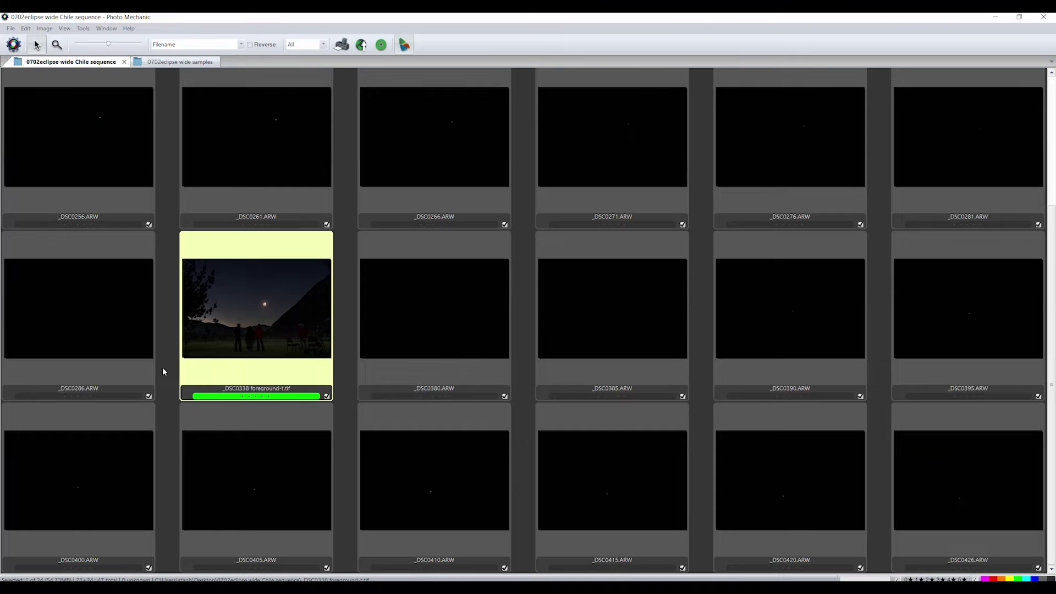
pyautogui.scroll(3, 163, 368)
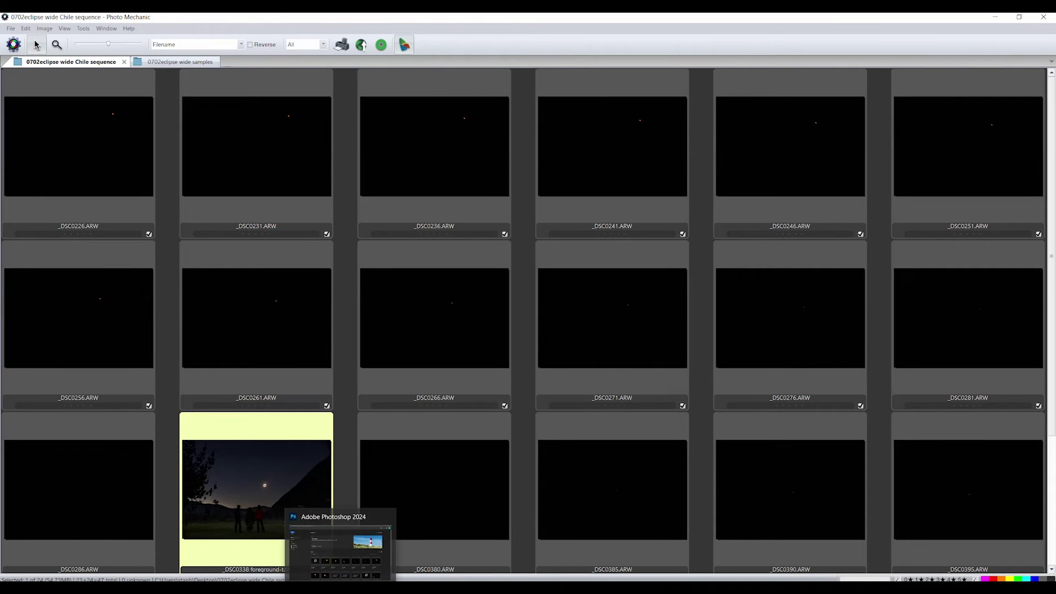
# Load frames _DSC0226 through _DSC0426 as layers with Load Files into Stack.
pyautogui.click(337, 542)
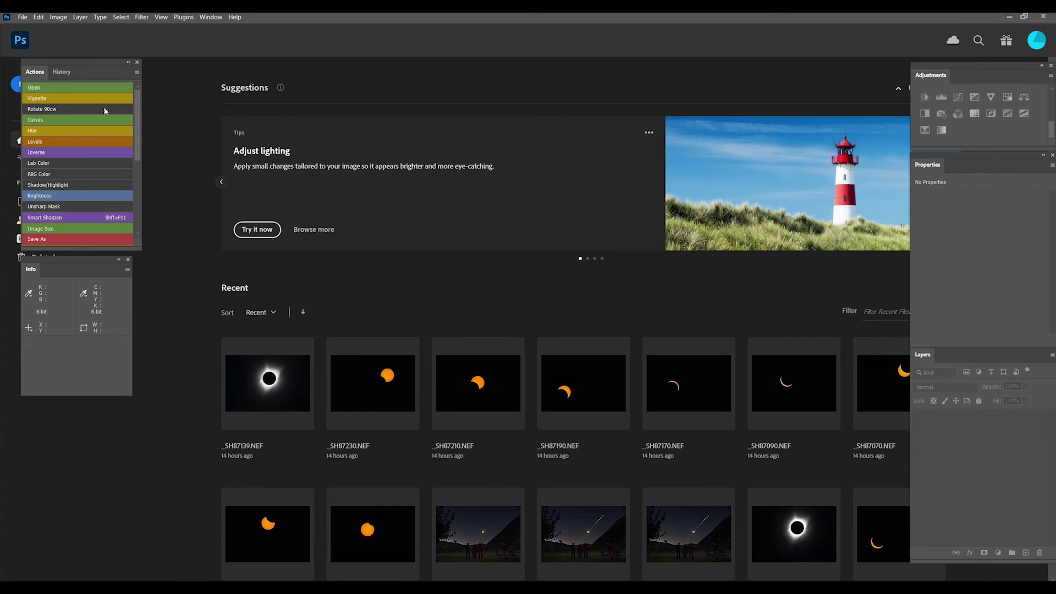
pyautogui.click(21, 17)
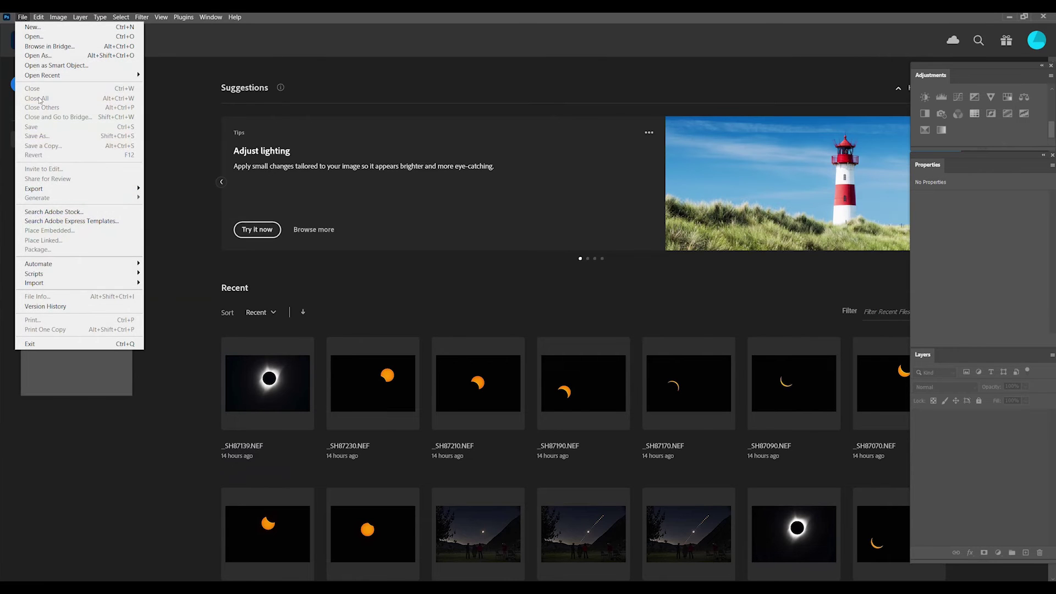
pyautogui.moveTo(77, 273)
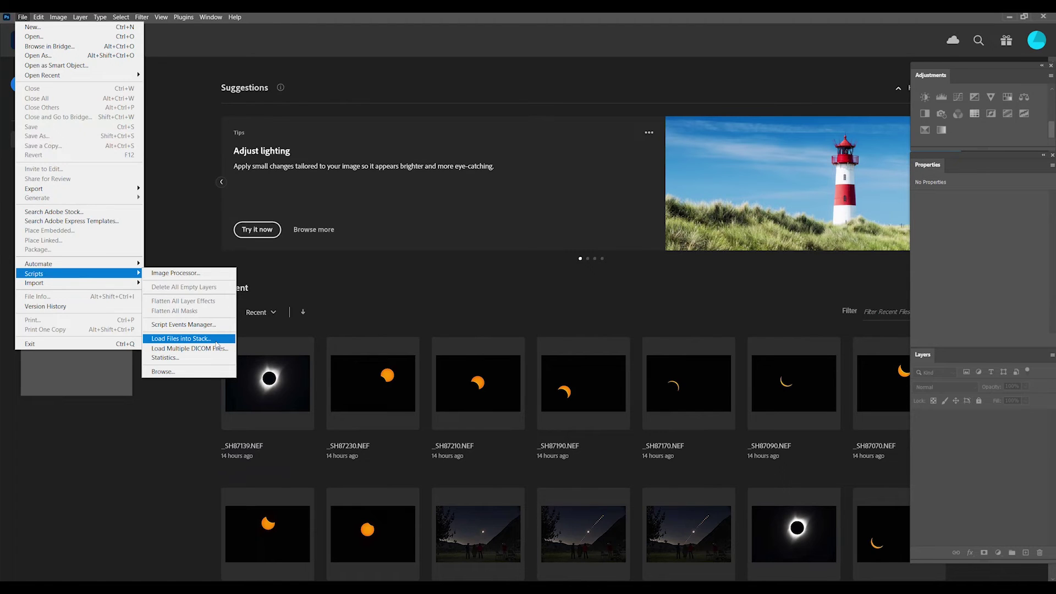
pyautogui.click(216, 340)
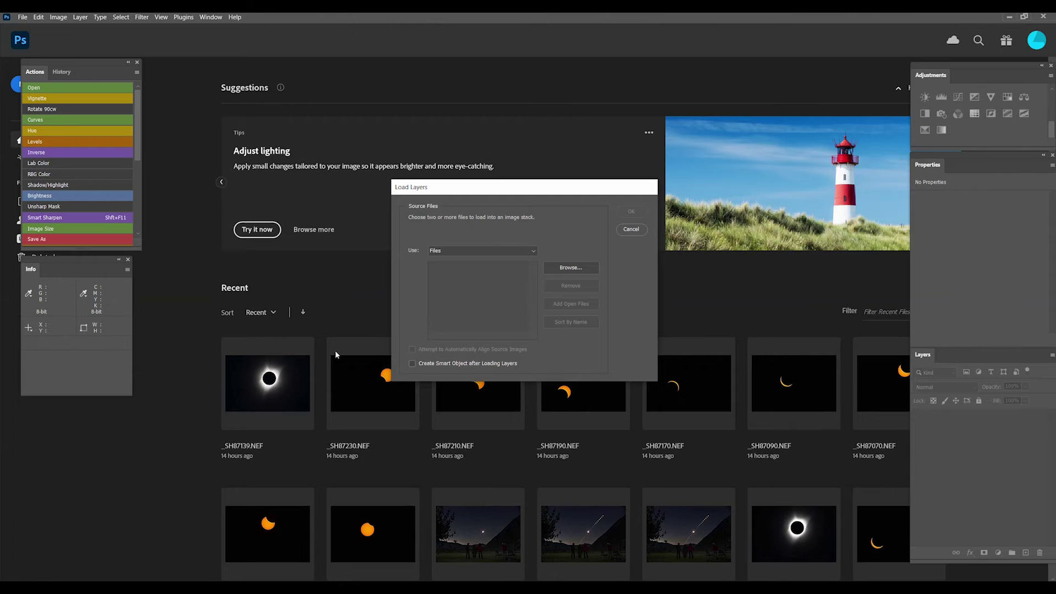
pyautogui.click(570, 268)
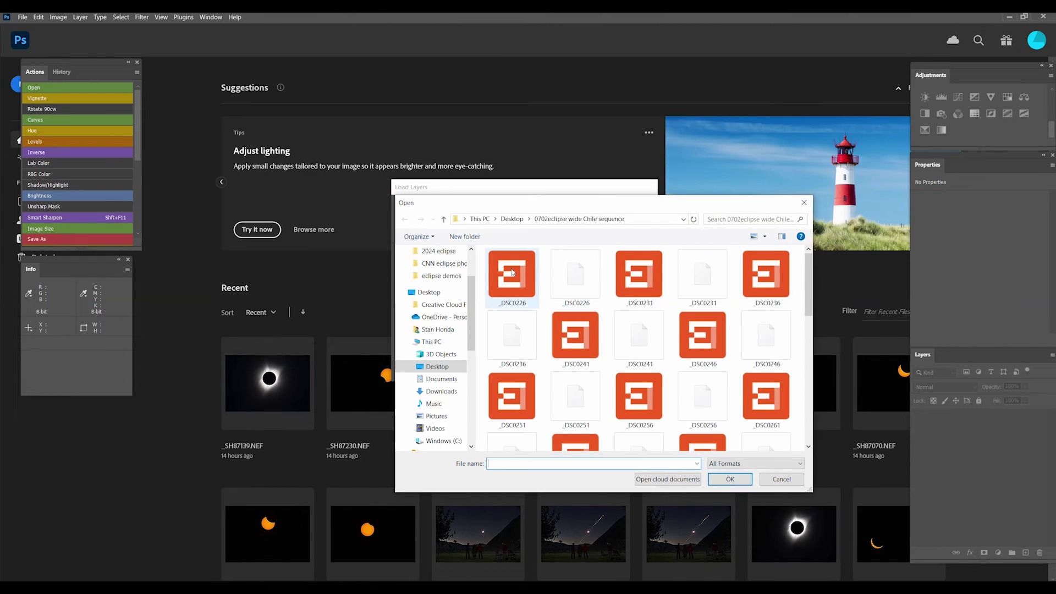
pyautogui.click(512, 272)
pyautogui.scroll(-10, 550, 341)
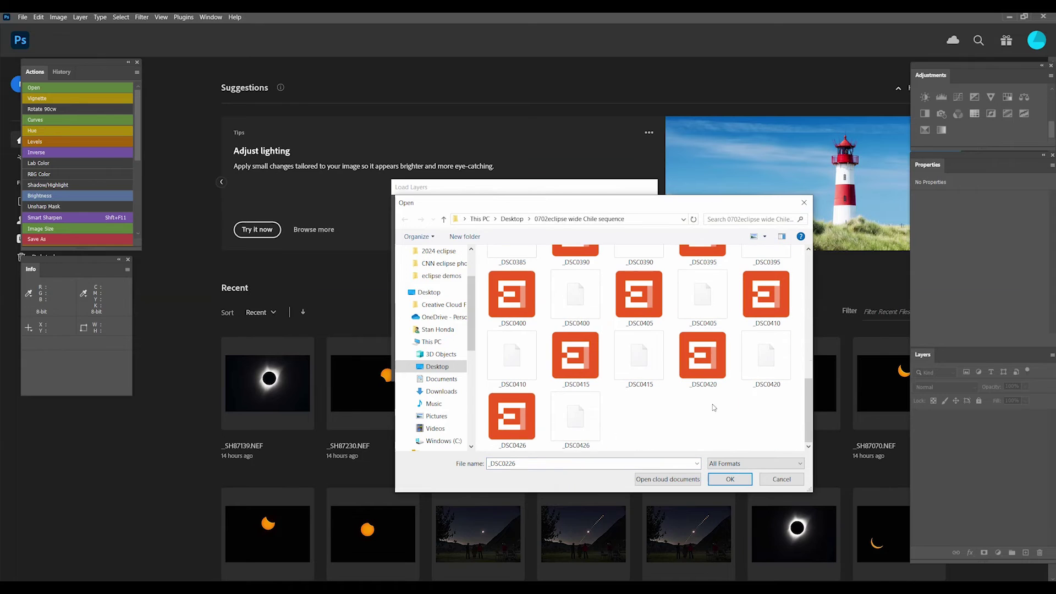
pyautogui.keyDown('shift'); pyautogui.click(564, 425); pyautogui.keyUp('shift')
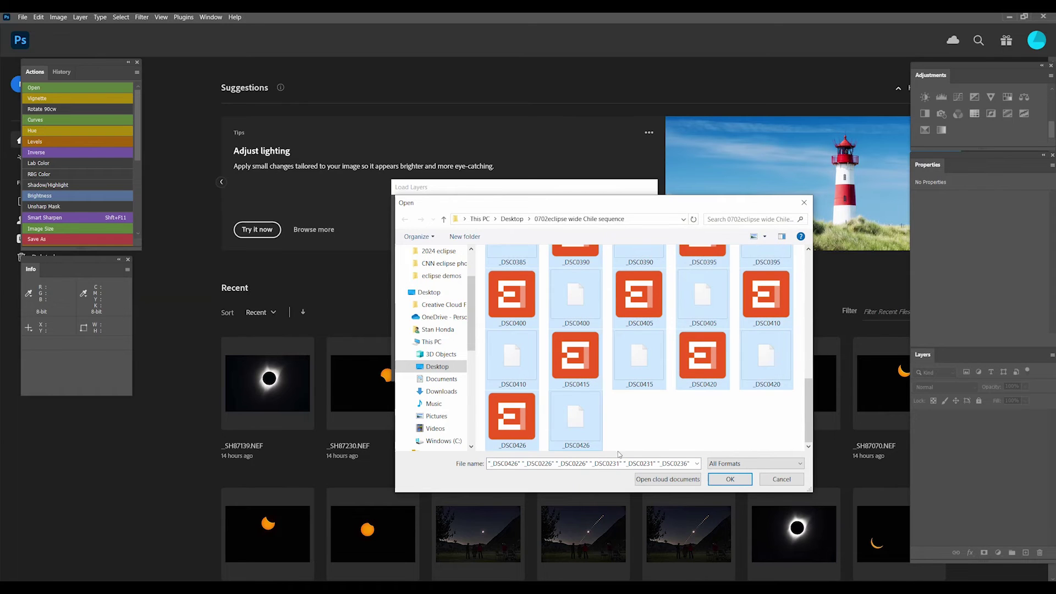
pyautogui.click(729, 479)
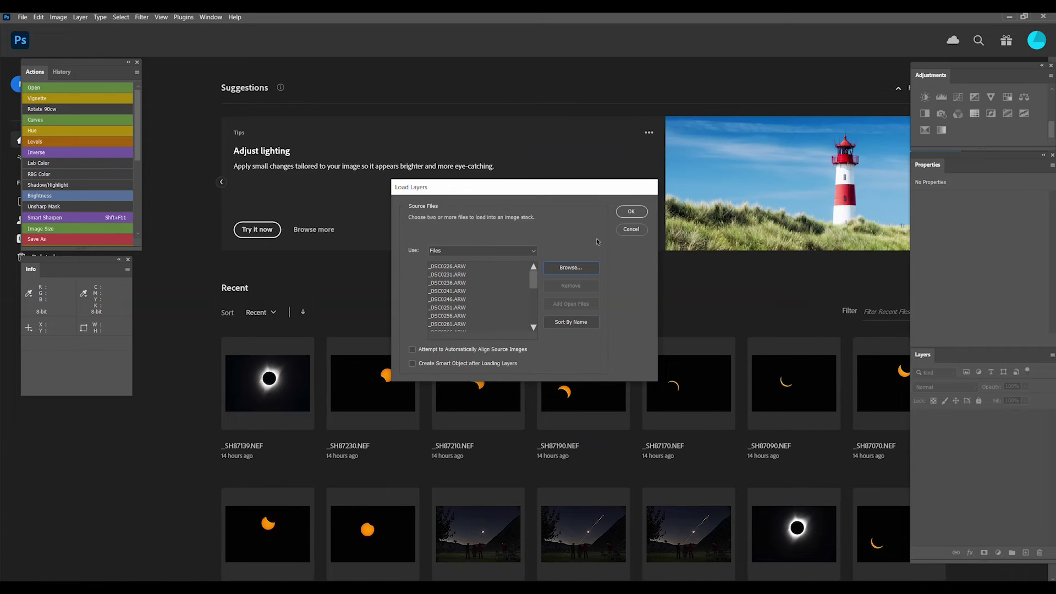
pyautogui.click(632, 212)
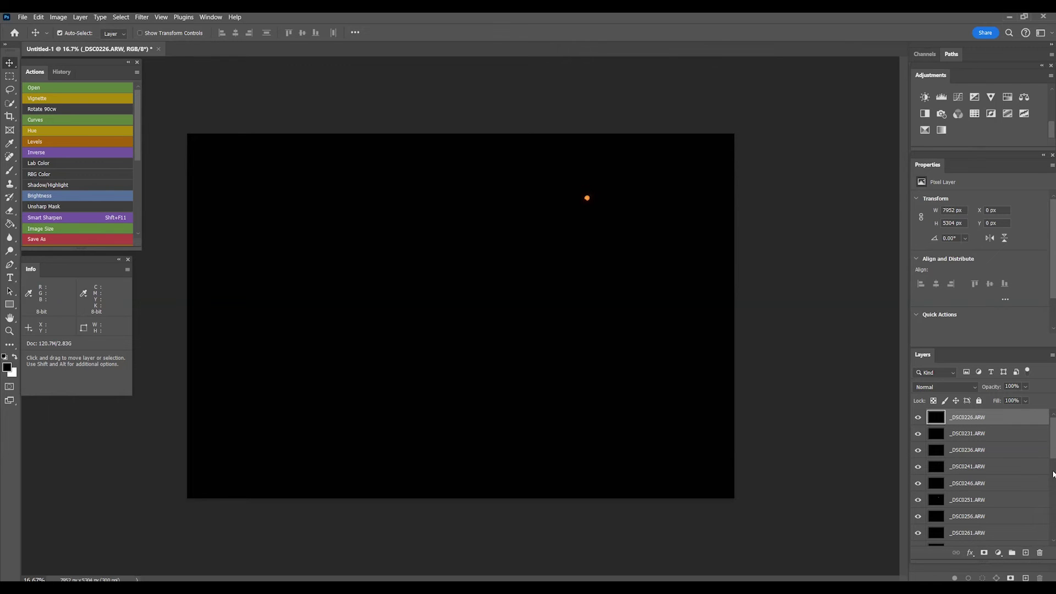
# Select every frame layer from _DSC0226 through _DSC0426 in the Layers panel.
pyautogui.moveTo(1052, 437); pyautogui.dragTo(1054, 523)
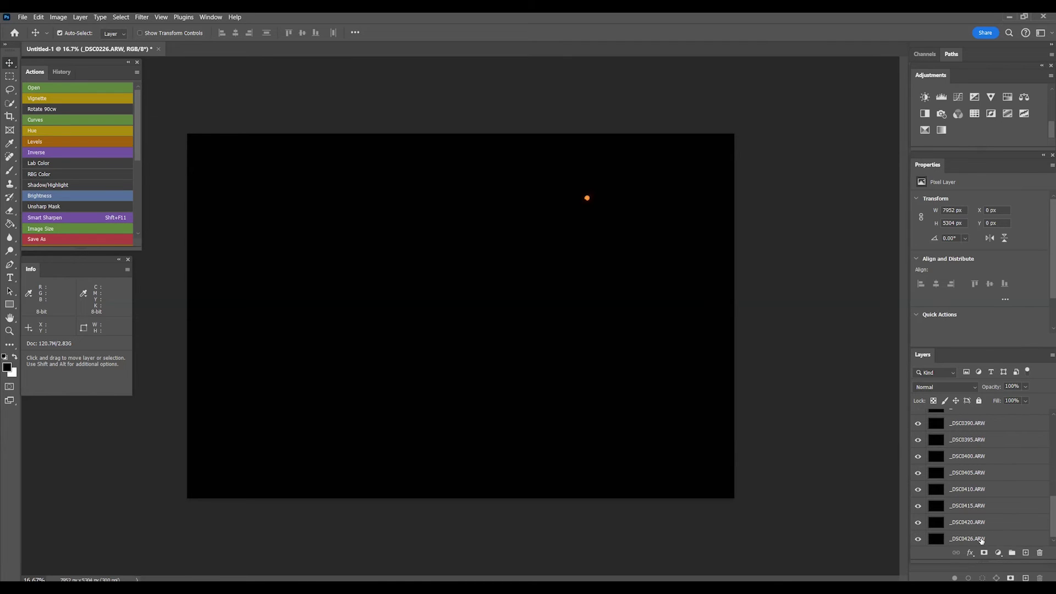
pyautogui.press('shift')
pyautogui.keyDown('shift'); pyautogui.click(981, 537); pyautogui.keyUp('shift')
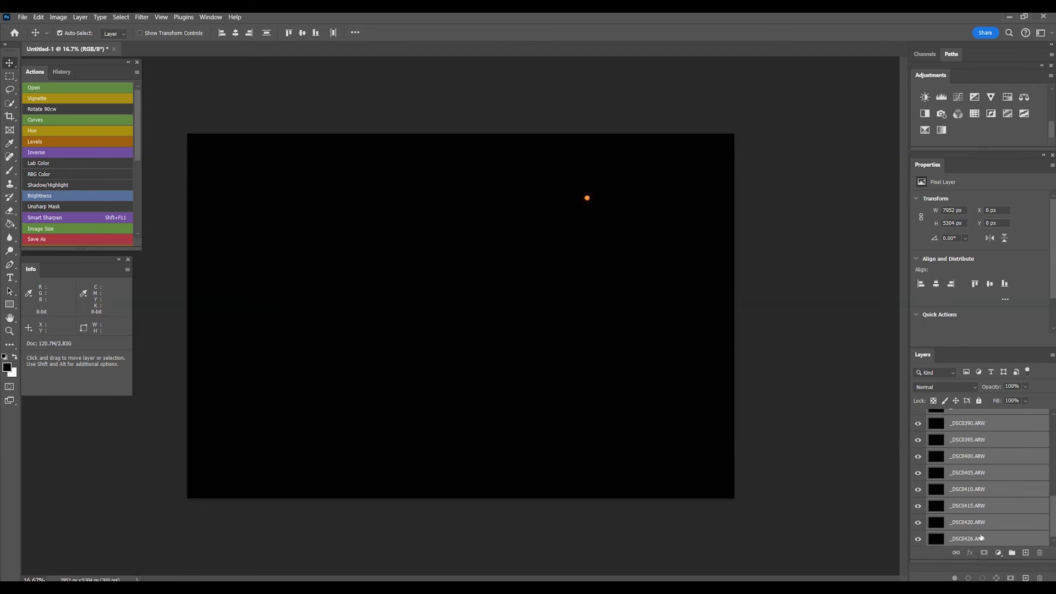
pyautogui.click(975, 388)
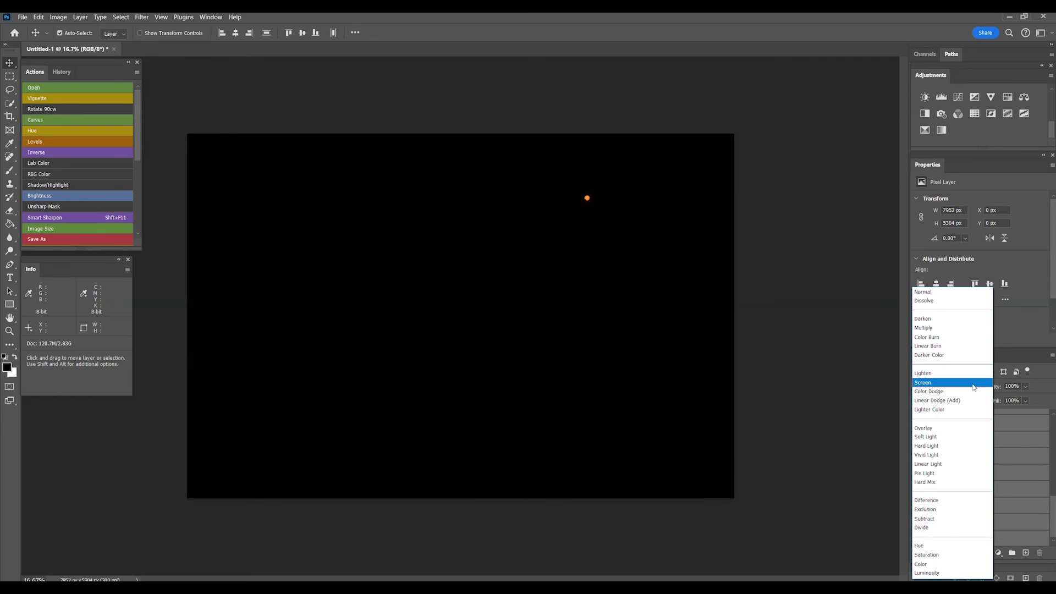
# Set the selected frame layers' blend mode to Lighten.
pyautogui.click(934, 376)
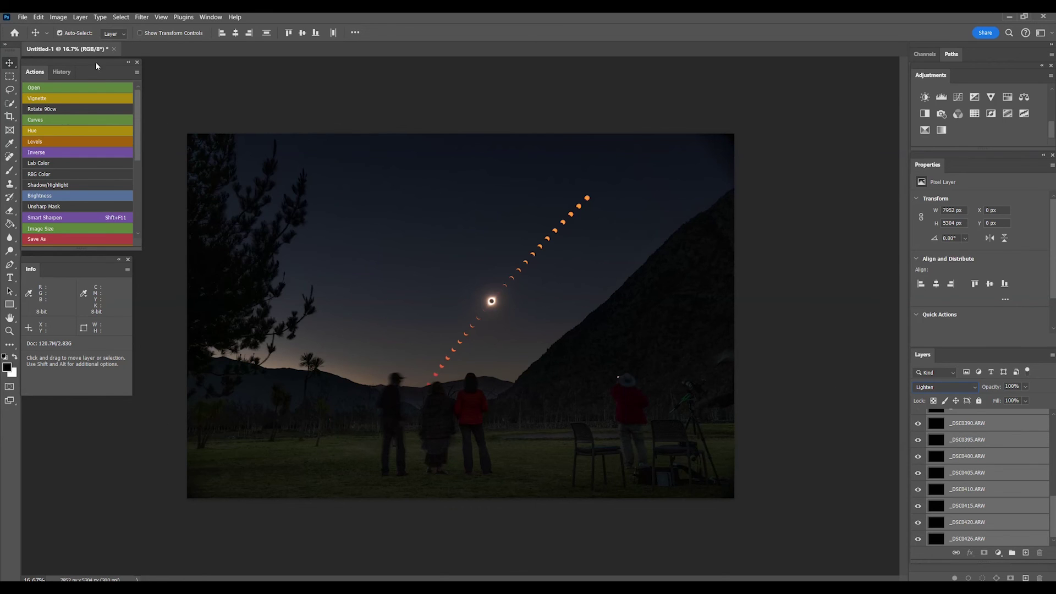
# Flatten the Lighten-blended eclipse stack with Layer > Flatten Image.
pyautogui.click(79, 18)
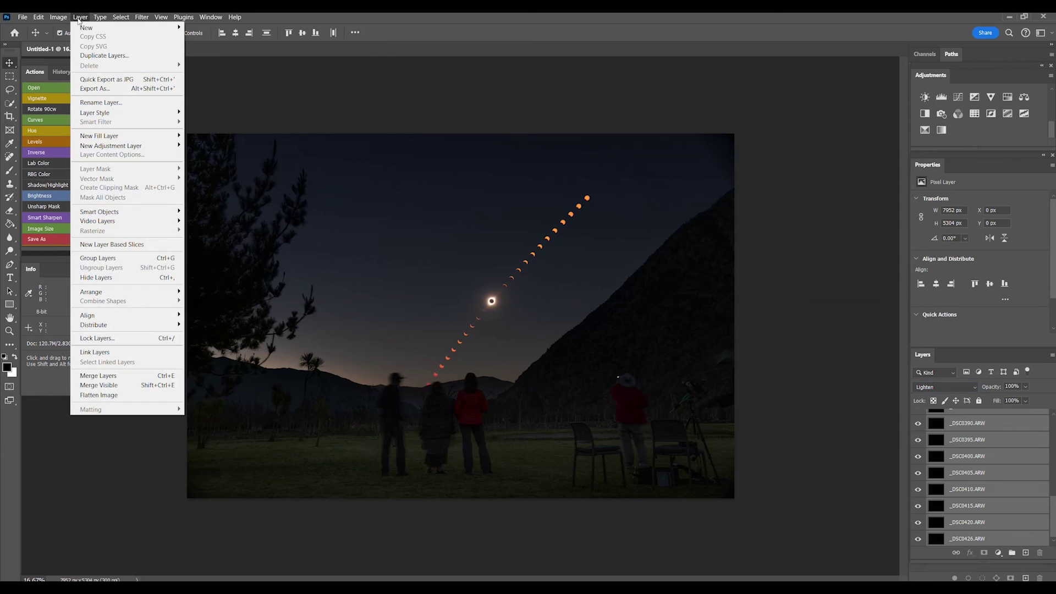
pyautogui.click(152, 396)
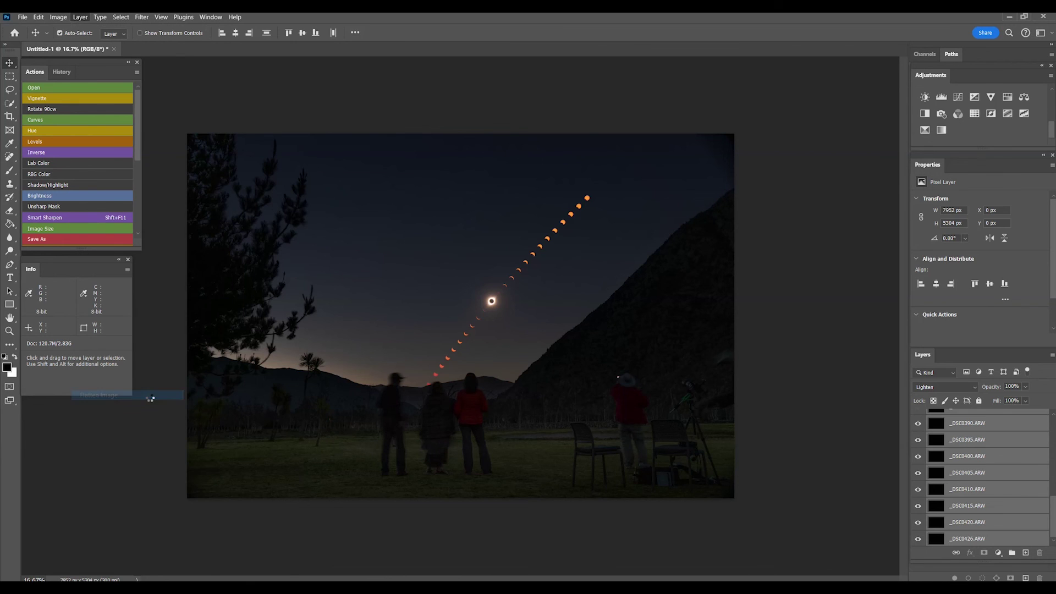